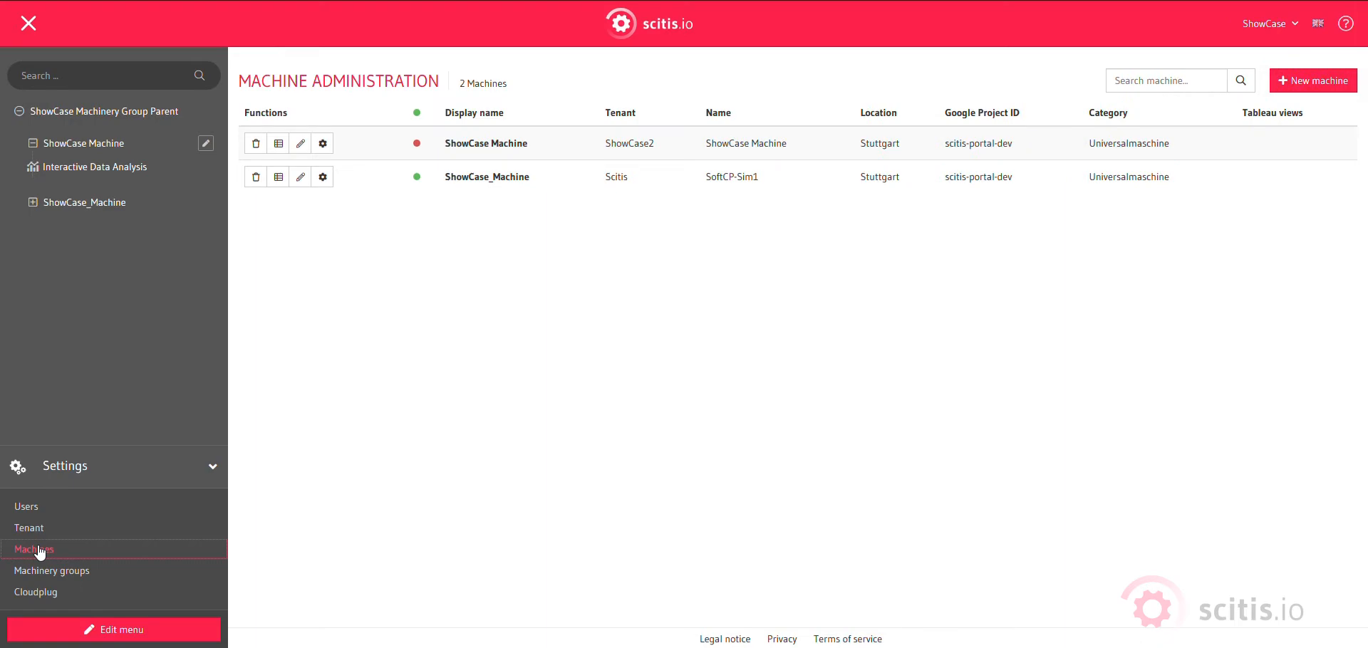
Open the ShowCase_Machine's trigger actions and create a new EMAIL trigger action named ShowCase Trigger action.
{"action": "left_click", "coordinate": [323, 177]}
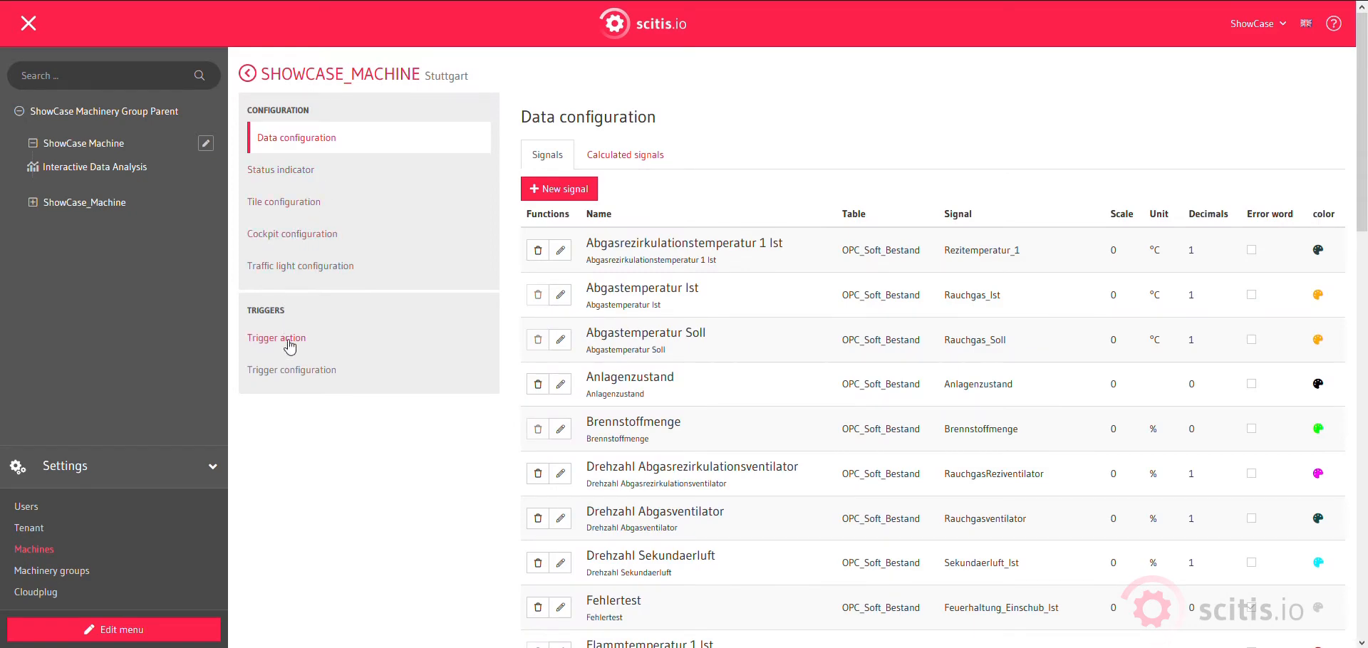
{"action": "left_click", "coordinate": [288, 340]}
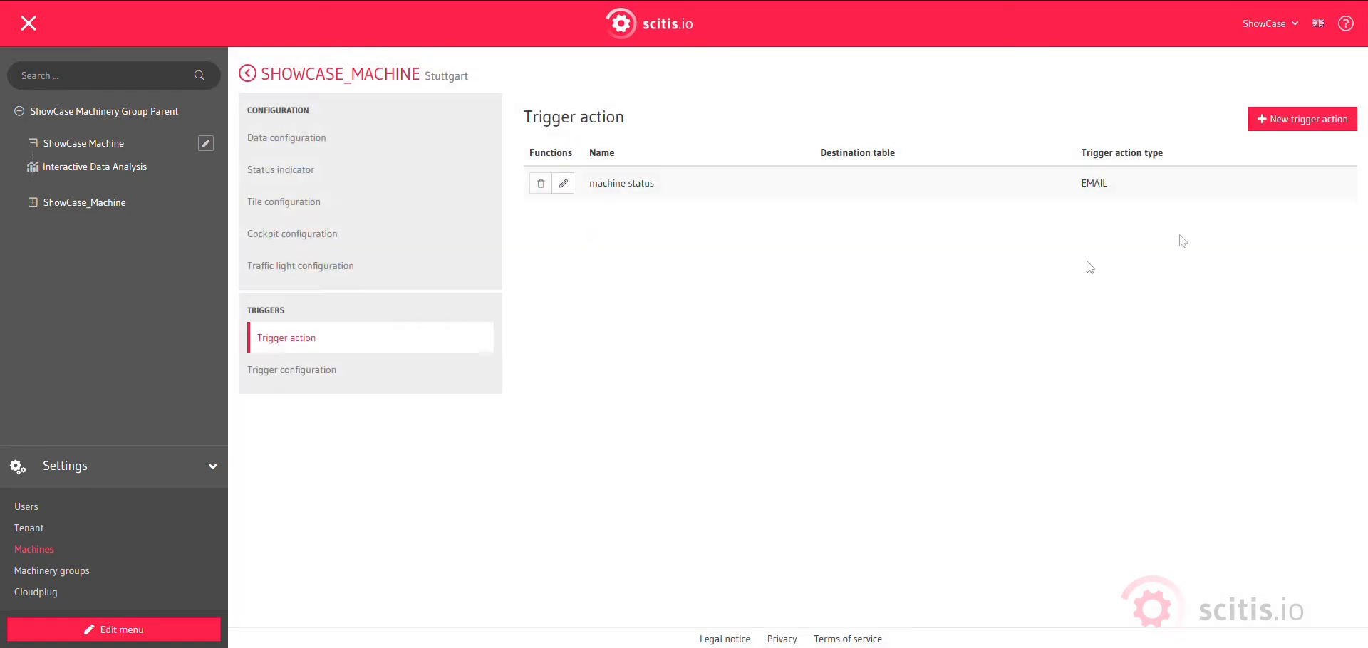
{"action": "left_click", "coordinate": [1318, 123]}
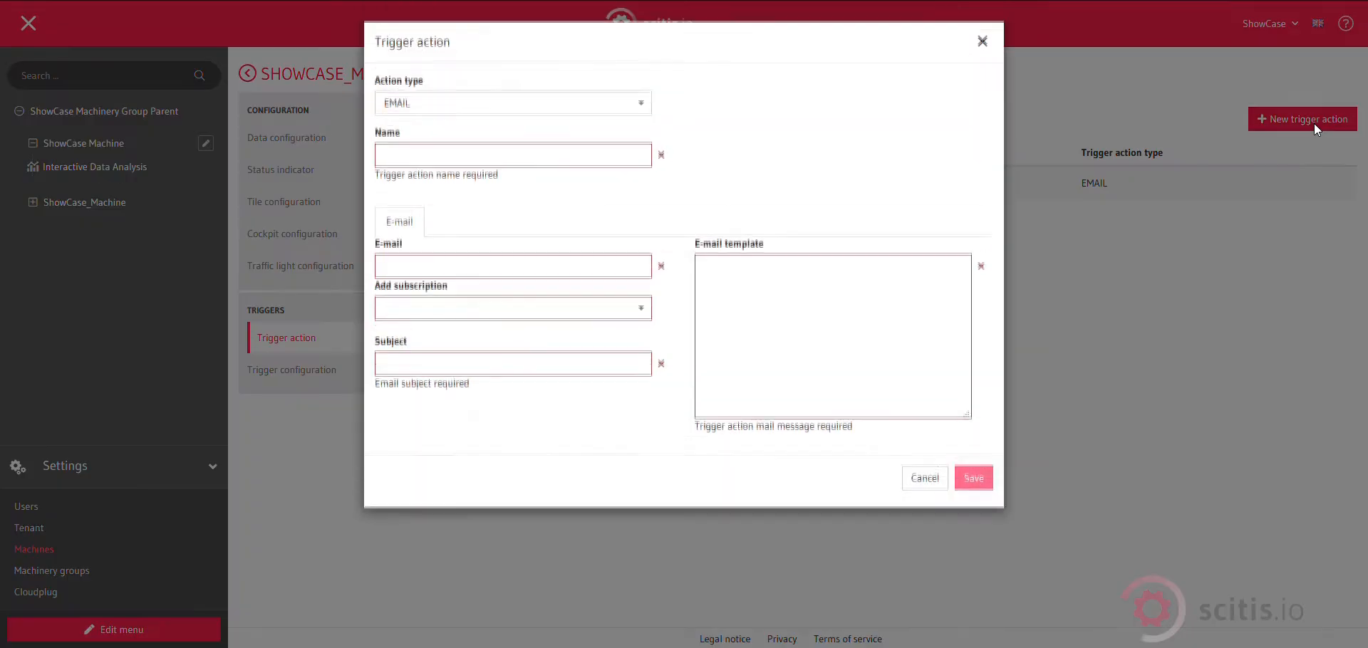
{"action": "left_click", "coordinate": [604, 111]}
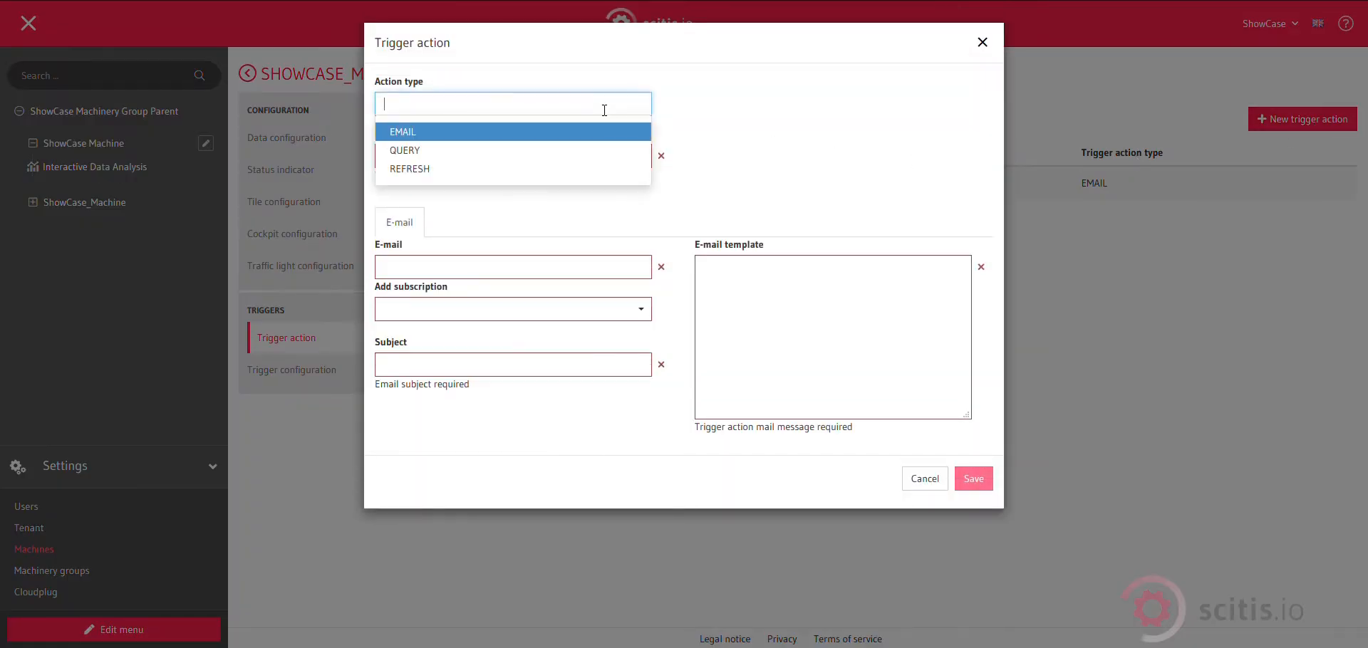
{"action": "left_click", "coordinate": [554, 140]}
{"action": "left_click", "coordinate": [554, 161]}
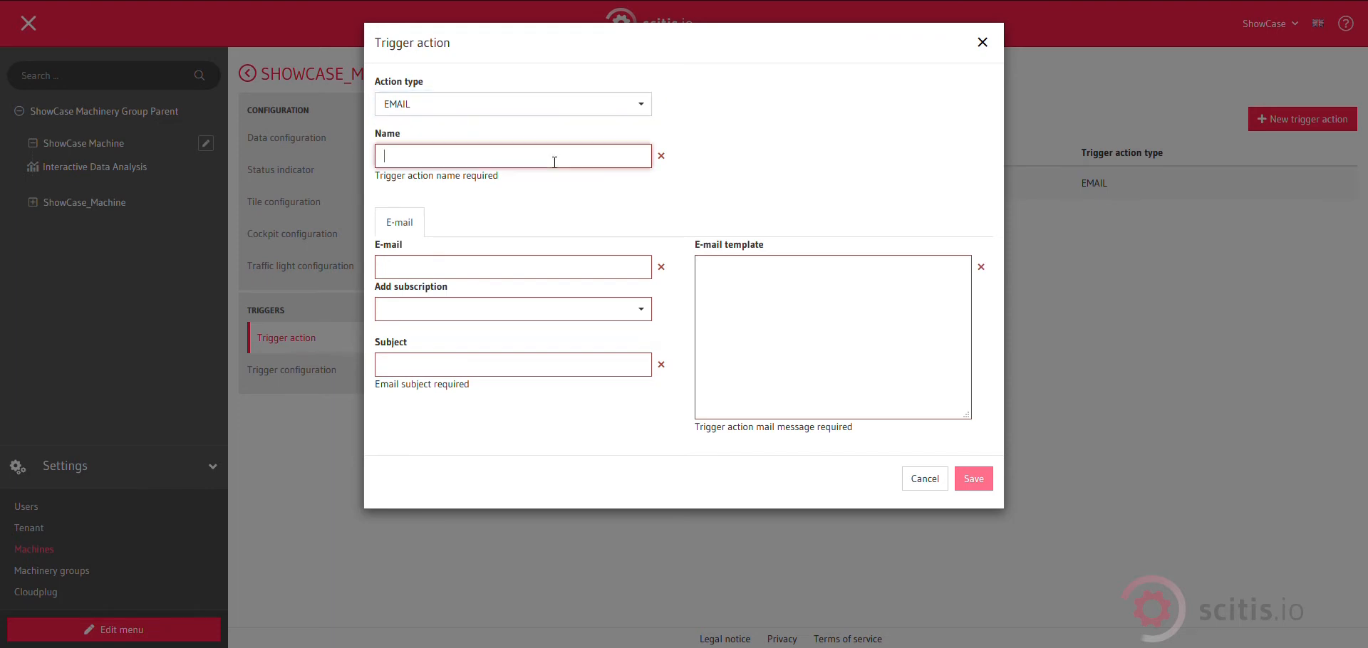
{"action": "type", "text": "ShowCa"}
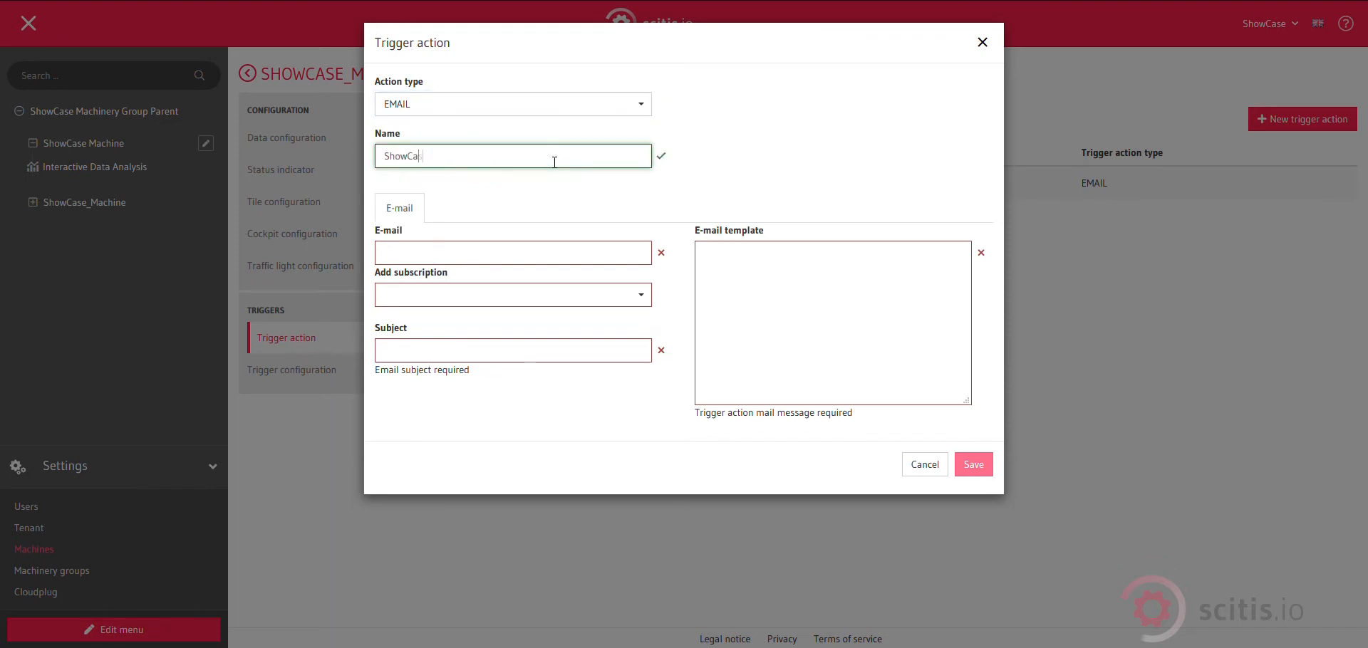
{"action": "type", "text": "se Trigger action"}
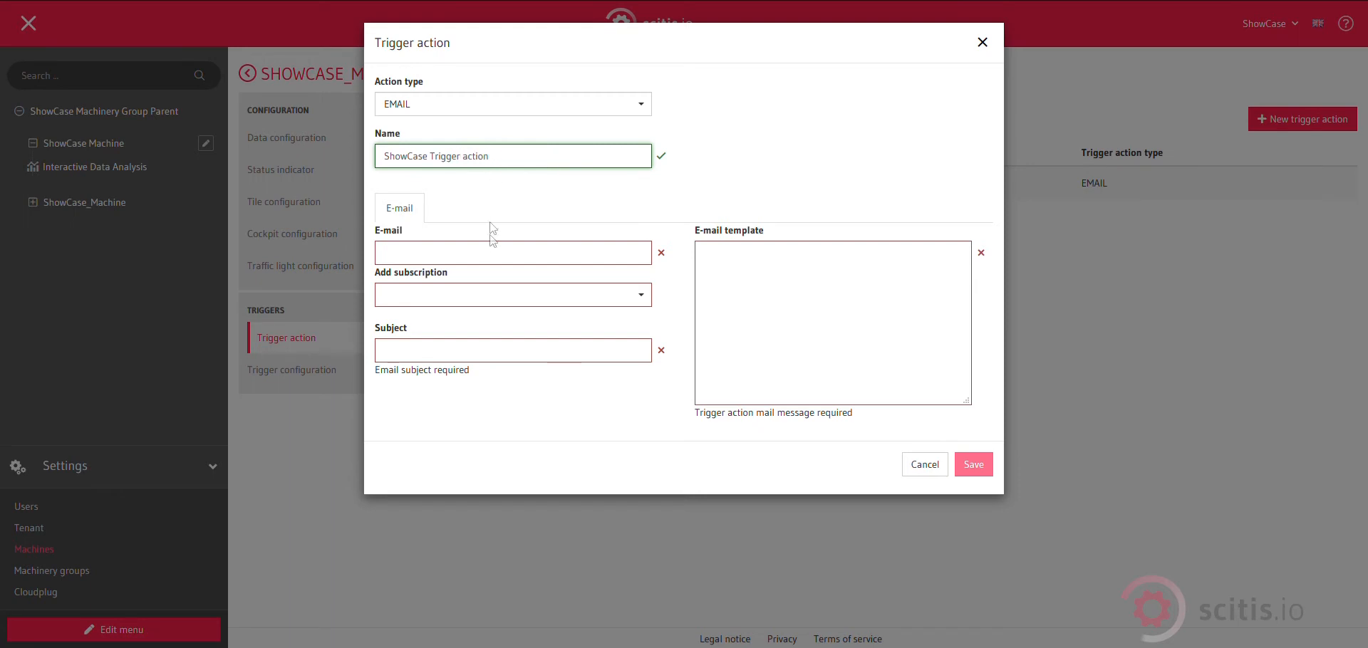
Enter the recipient e-mail address and set the subject to ShowCase Trigger action.
{"action": "left_click", "coordinate": [493, 260]}
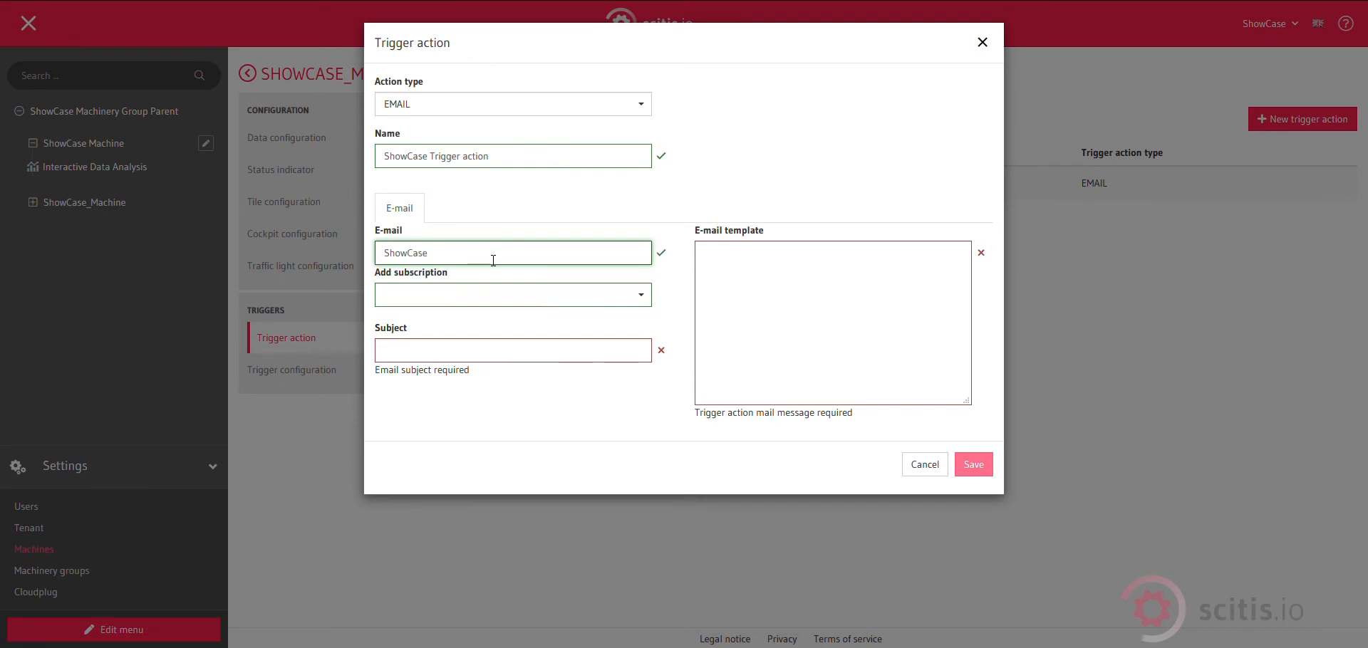
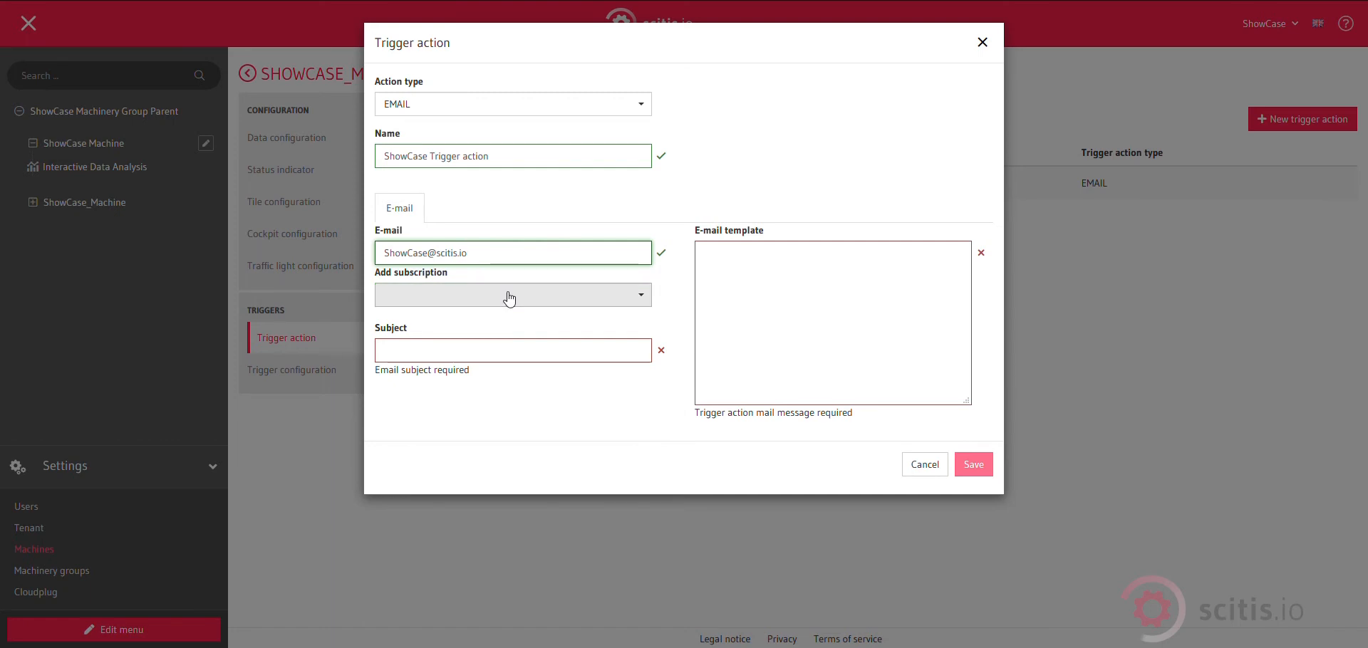
{"action": "left_click", "coordinate": [498, 352]}
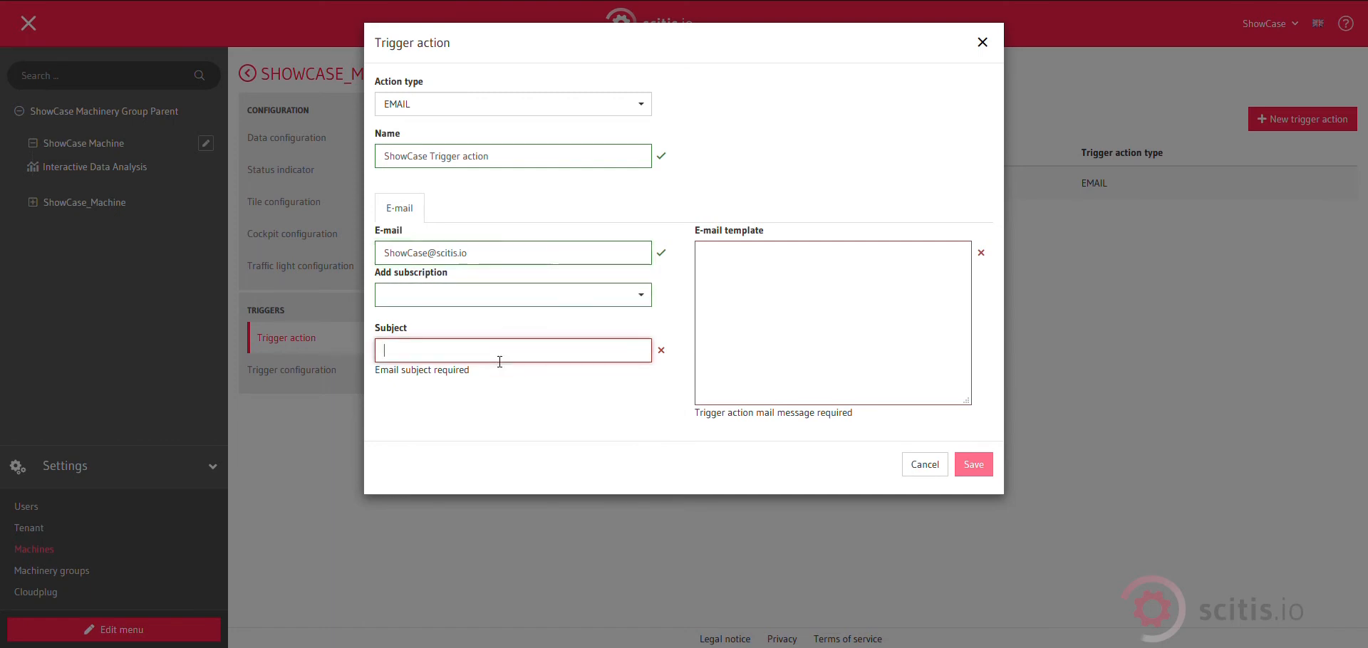
{"action": "type", "text": "ShowCase Trigger action"}
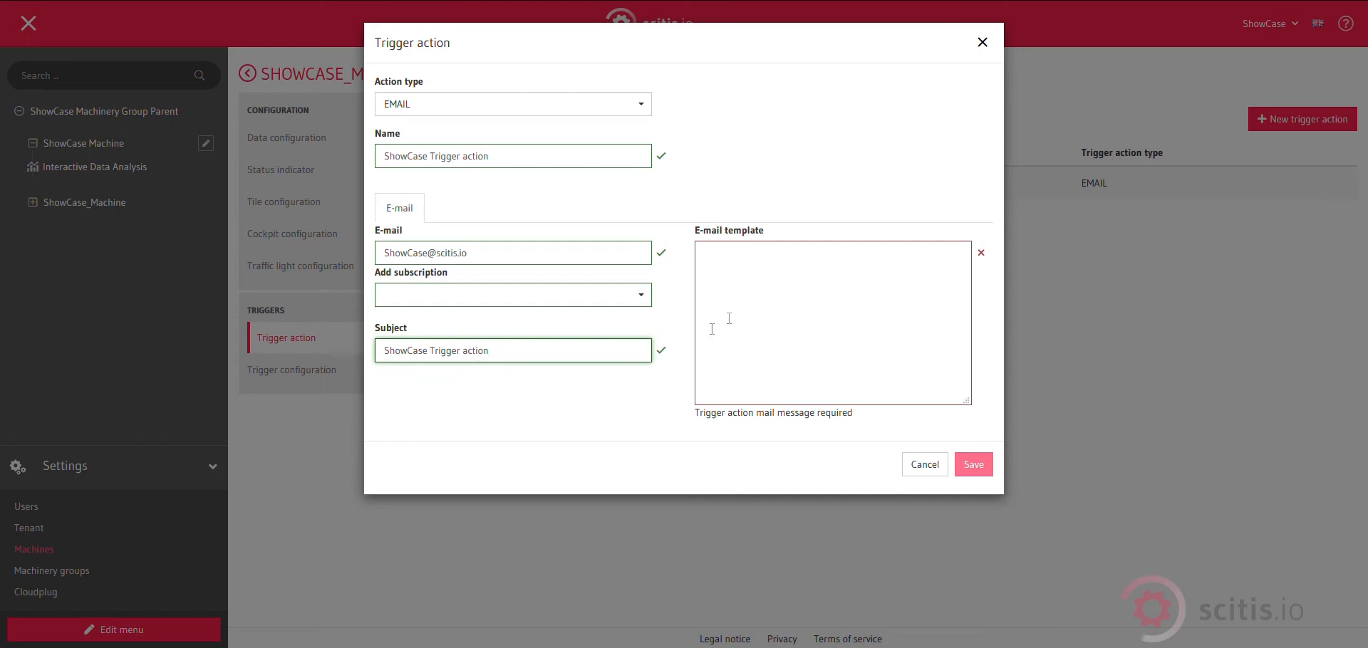
{"action": "left_click", "coordinate": [753, 264]}
{"action": "type", "text": "T"}
{"action": "key", "text": "BackSpace"}
{"action": "type", "text": "Test Machine Trigger @"}
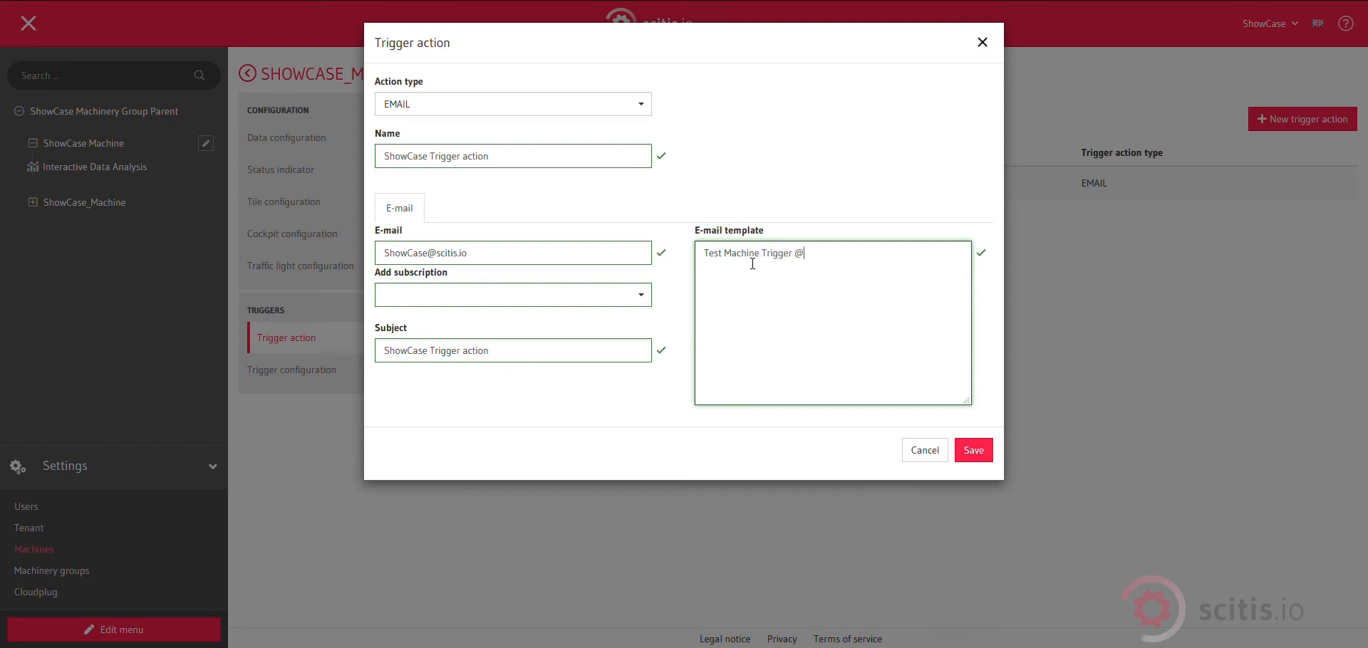
{"action": "type", "text": "machine"}
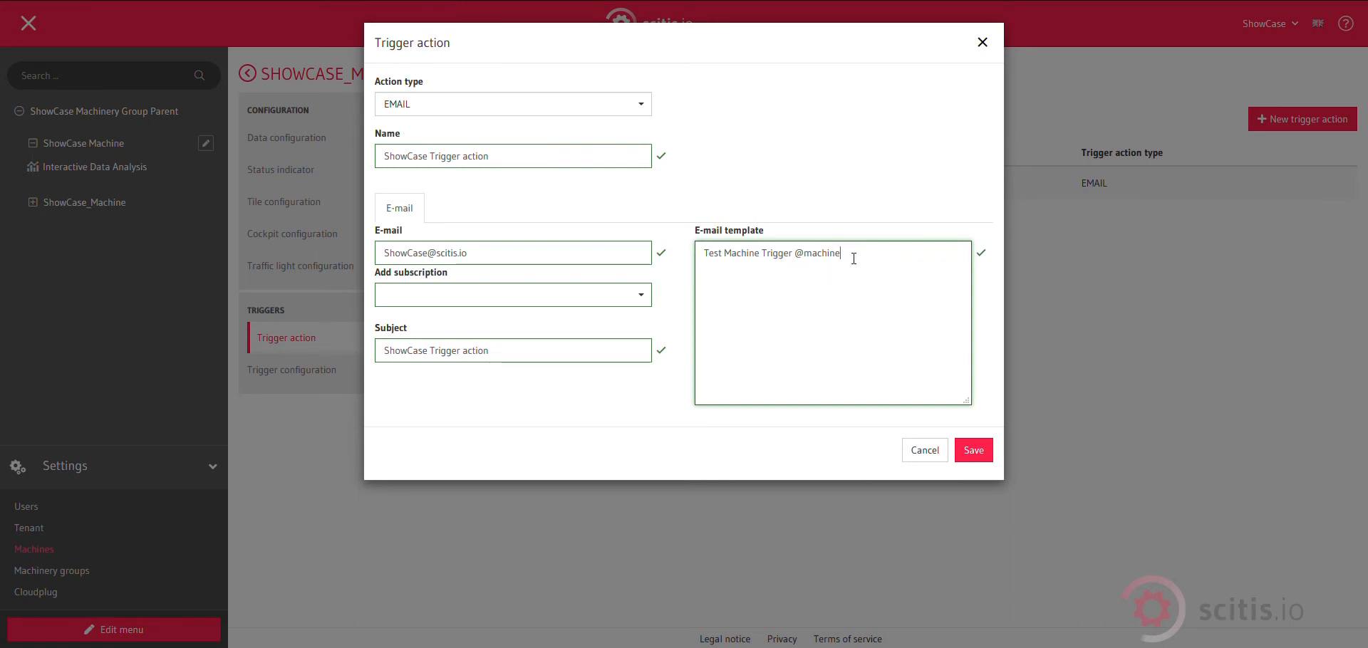
{"action": "left_click", "coordinate": [974, 451]}
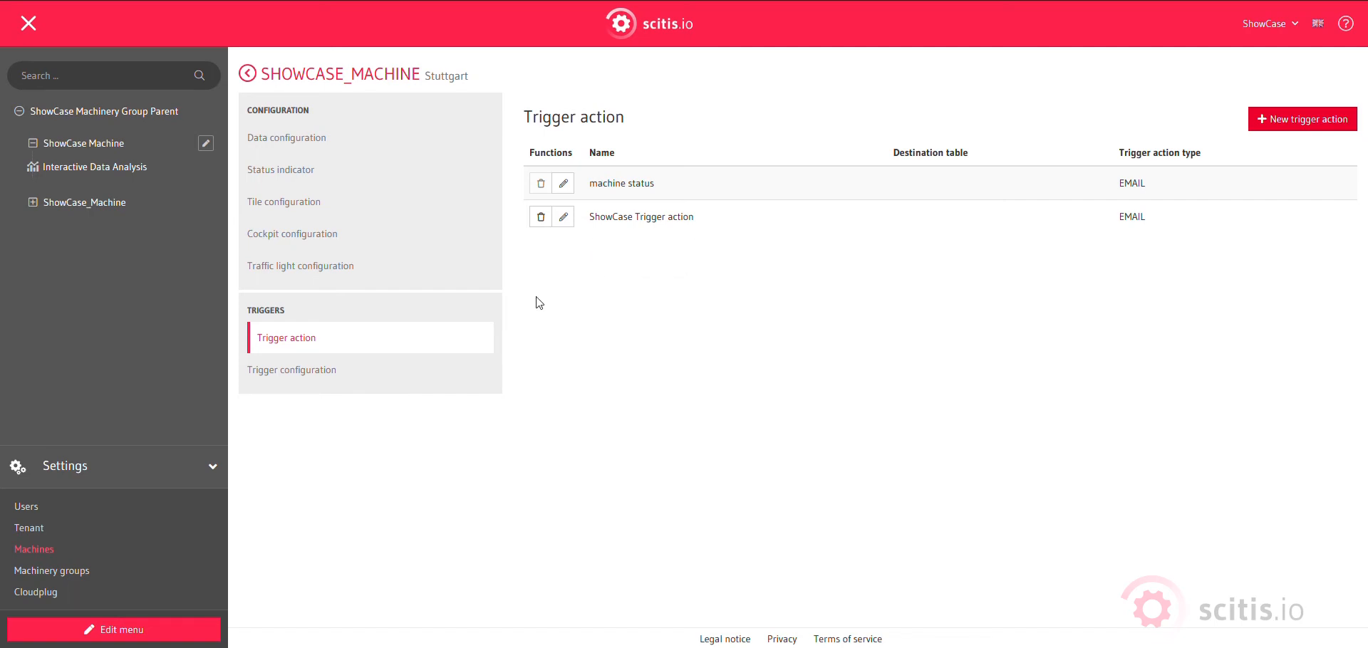
Create a new trigger configuration named ShowCase Trigger configuration with configuration type VALUE_BASED.
{"action": "left_click", "coordinate": [292, 378]}
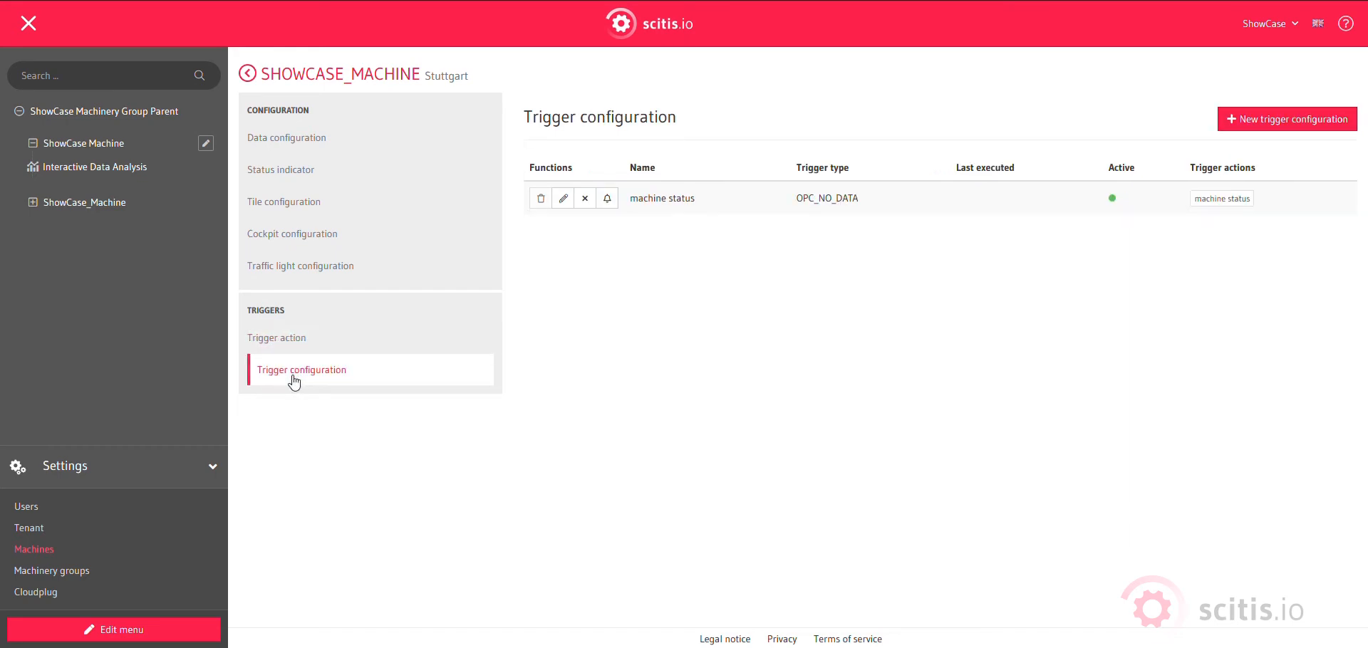
{"action": "left_click", "coordinate": [1306, 119]}
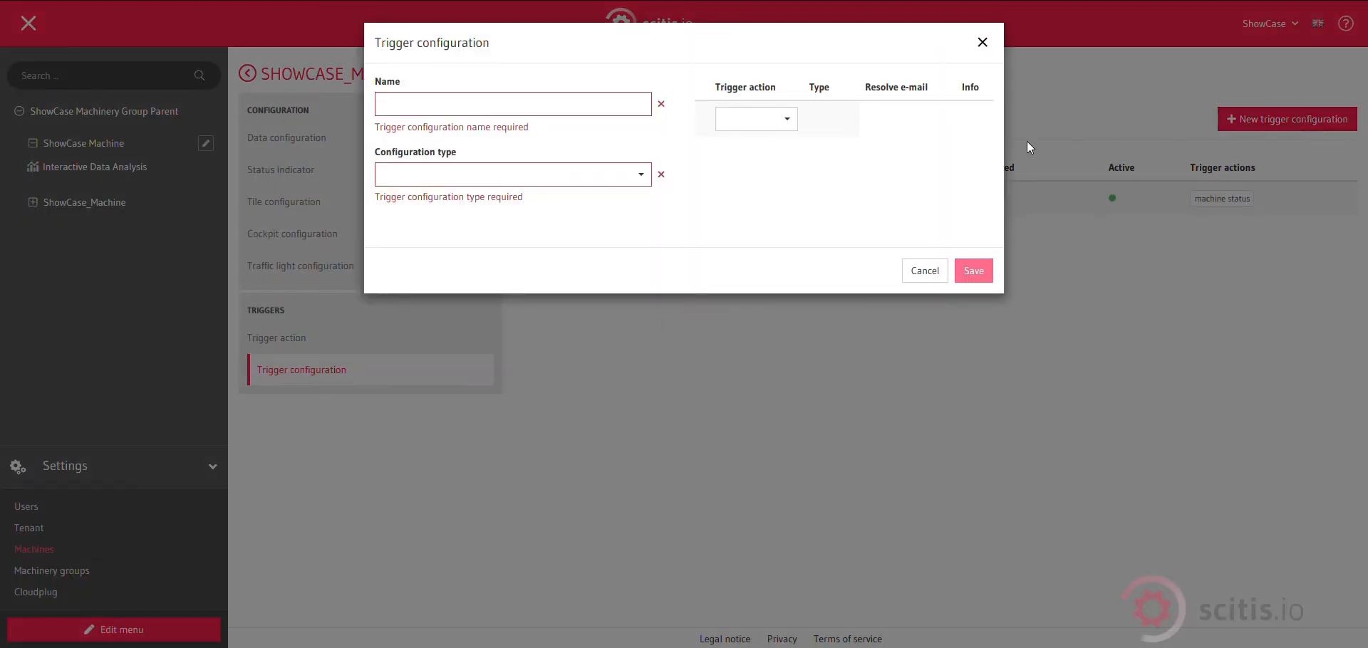
{"action": "left_click", "coordinate": [607, 104]}
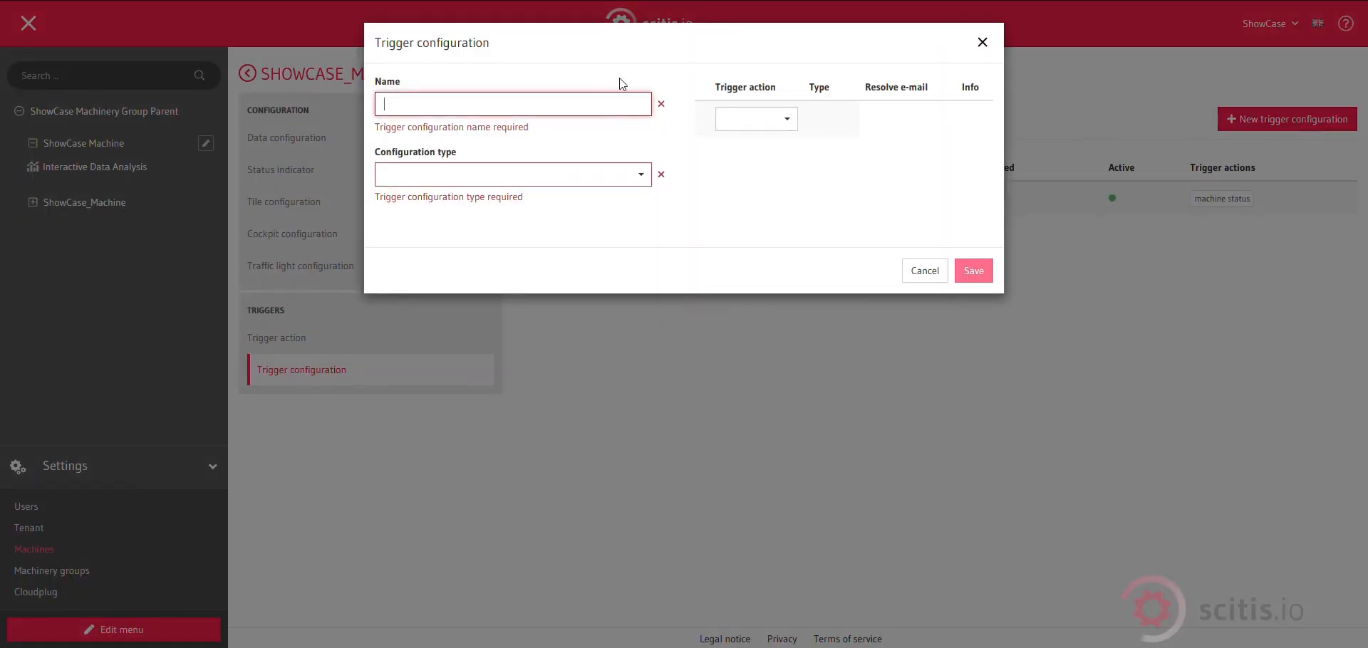
{"action": "type", "text": "Show"}
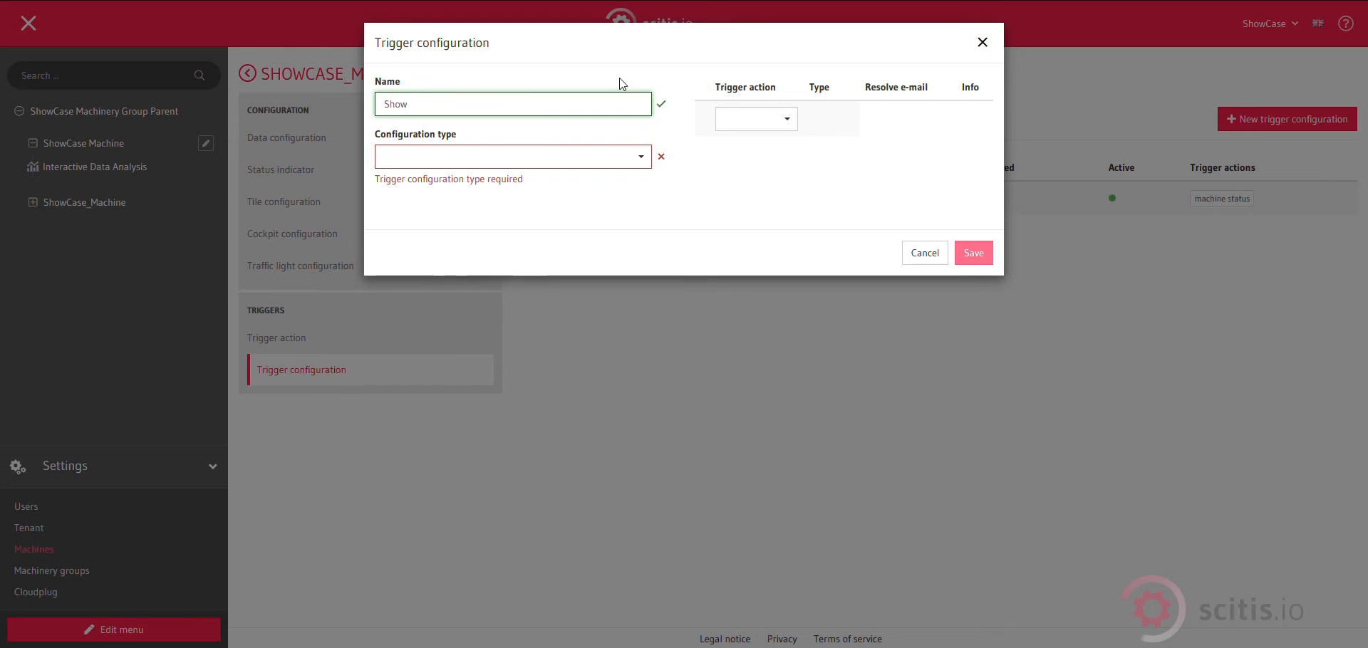
{"action": "type", "text": "Case Trigger configuration"}
{"action": "left_click", "coordinate": [633, 157]}
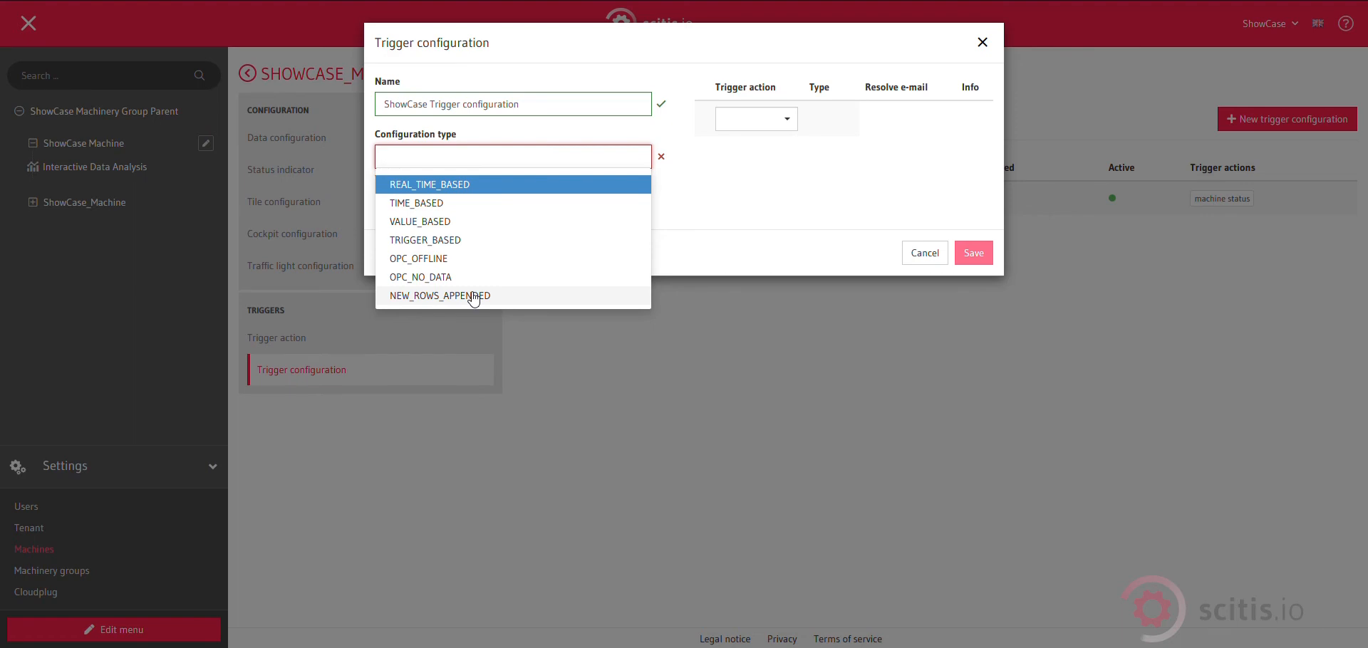
{"action": "left_click", "coordinate": [475, 227]}
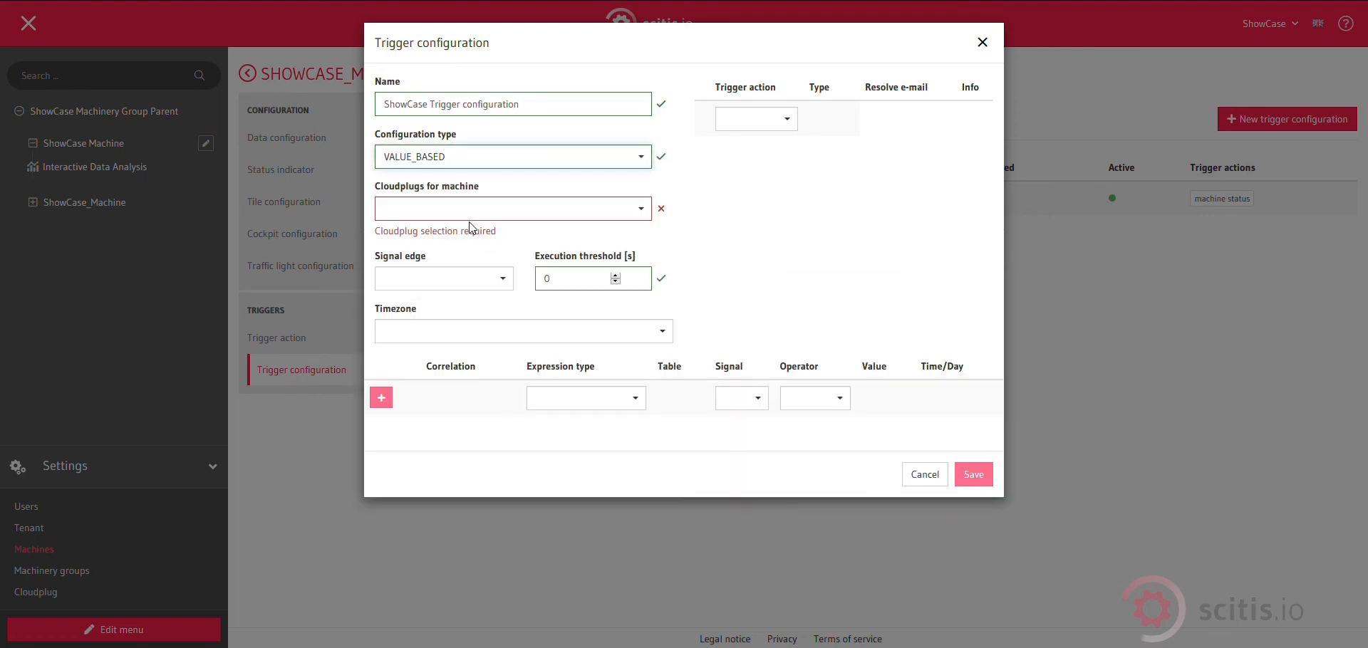
Select Soft_Bestand as the machine's cloudplug and set the signal edge to BOTH.
{"action": "left_click", "coordinate": [550, 216]}
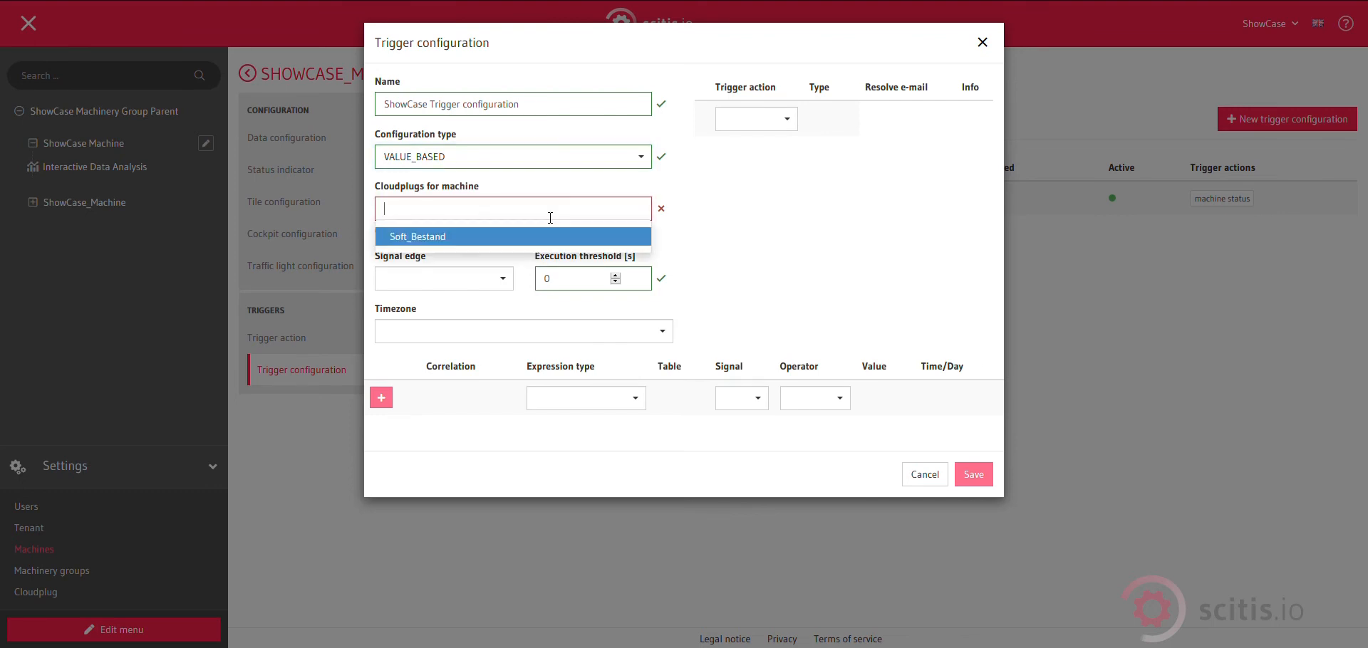
{"action": "left_click", "coordinate": [505, 242]}
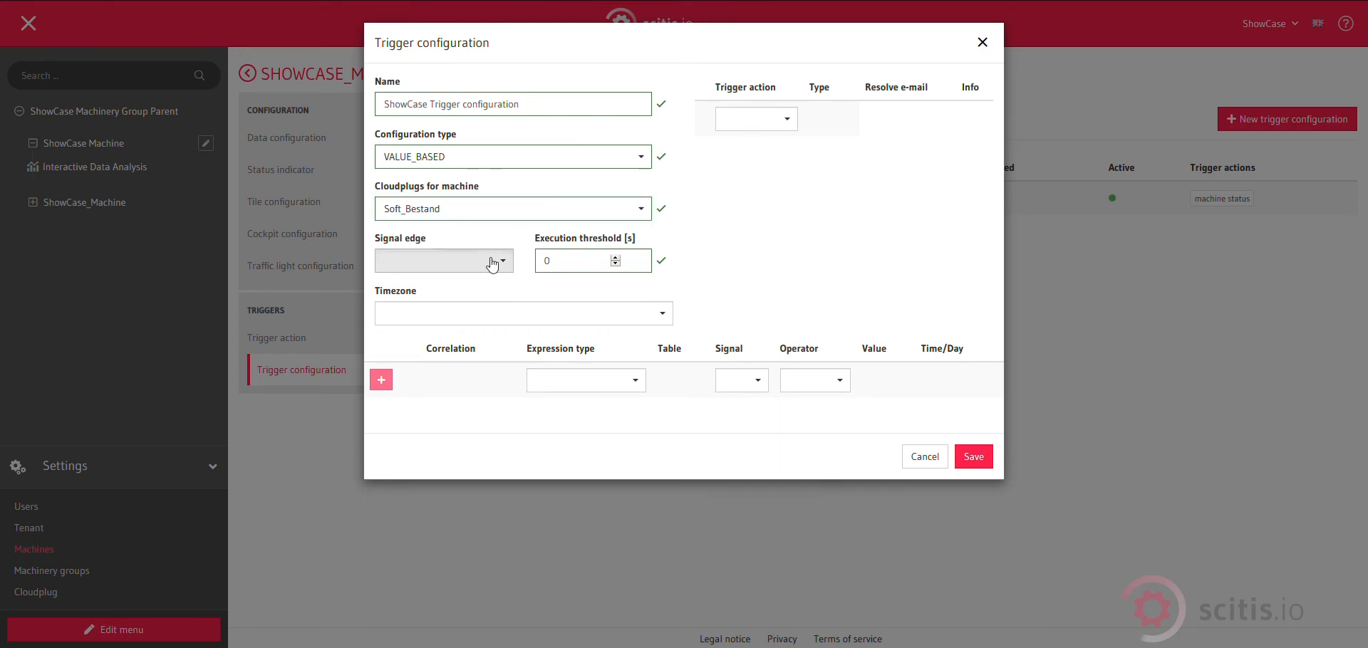
{"action": "left_click", "coordinate": [492, 263]}
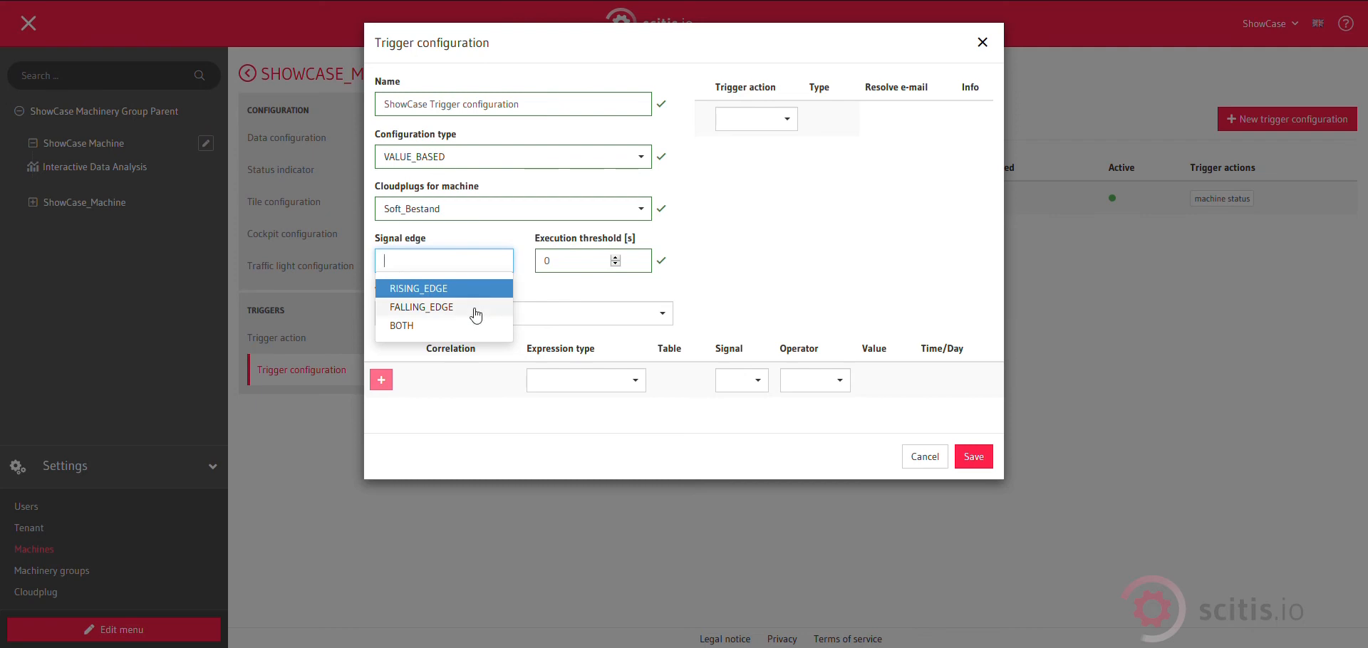
{"action": "left_click", "coordinate": [439, 333]}
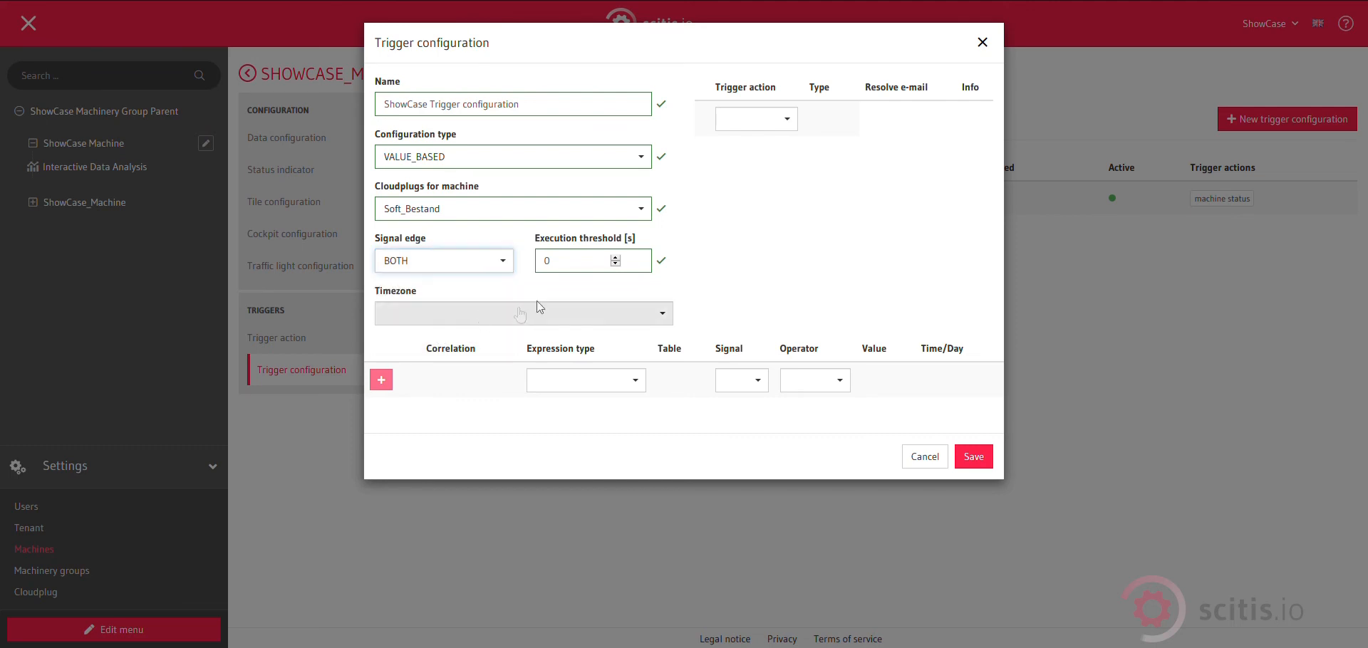
Set the execution threshold to 60 seconds and assign ShowCase Trigger action as the trigger action.
{"action": "double_click", "coordinate": [611, 261]}
{"action": "type", "text": "6"}
{"action": "left_click", "coordinate": [686, 256]}
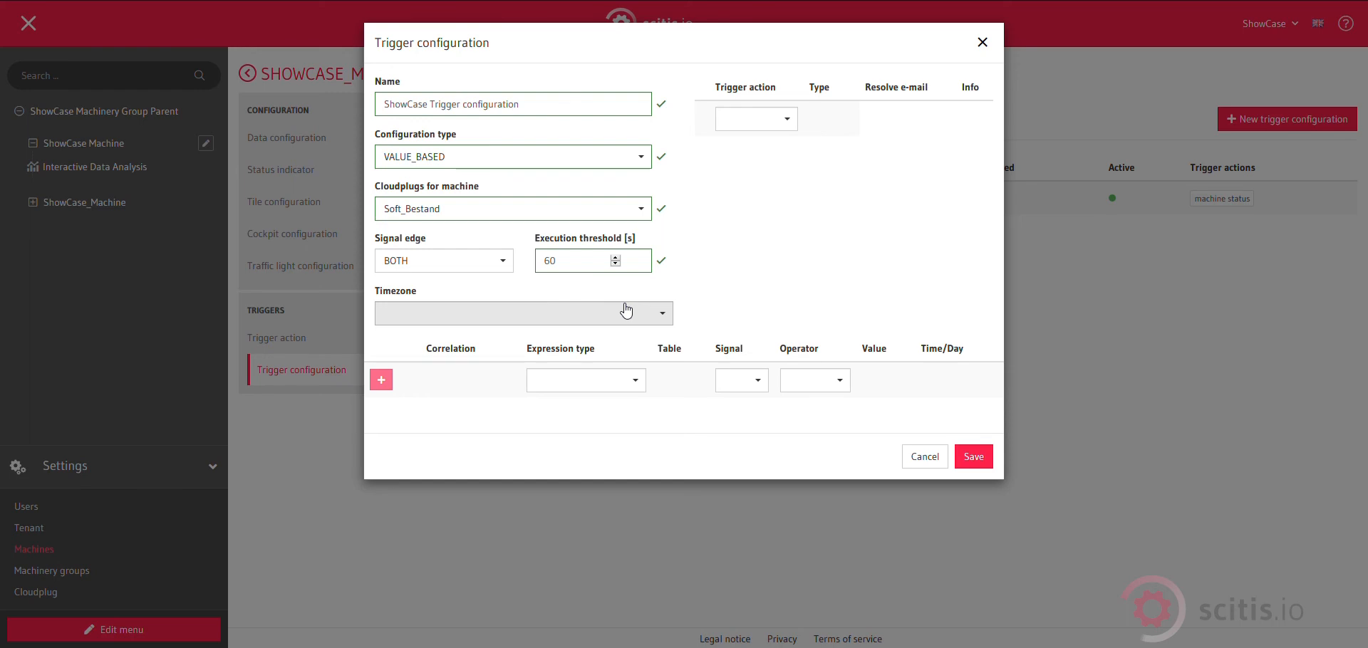
{"action": "left_click", "coordinate": [778, 131]}
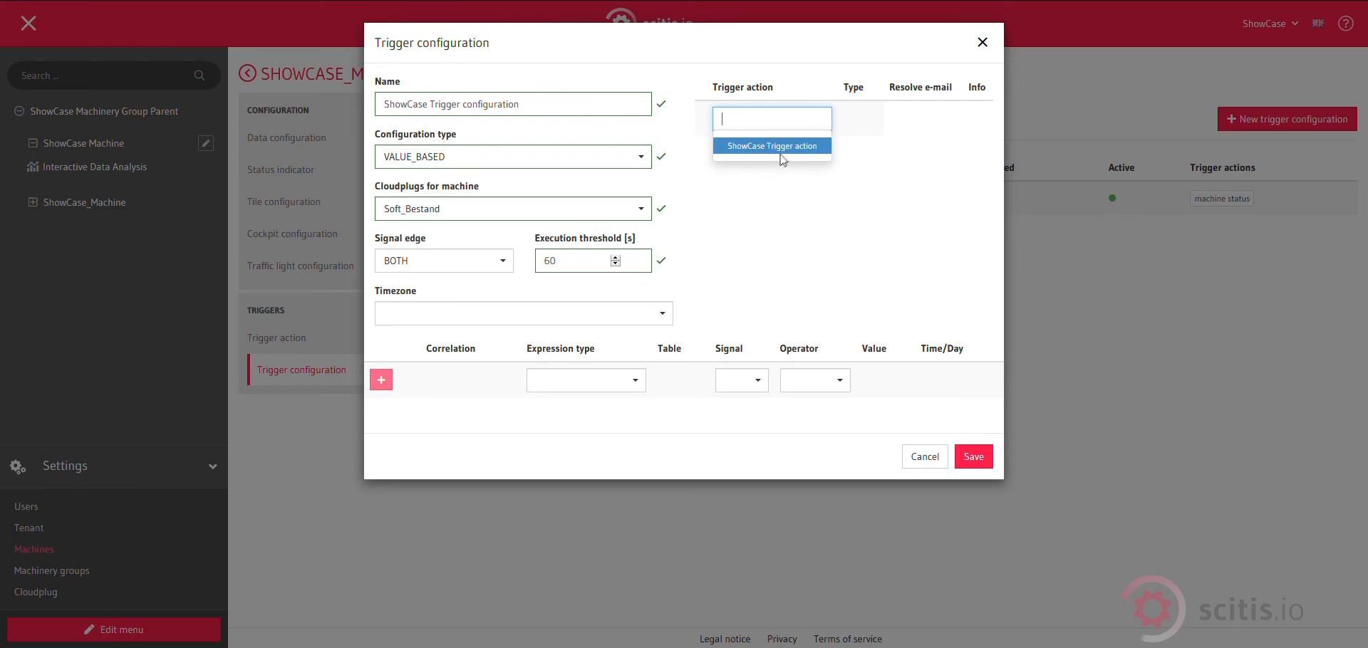
{"action": "left_click", "coordinate": [782, 150]}
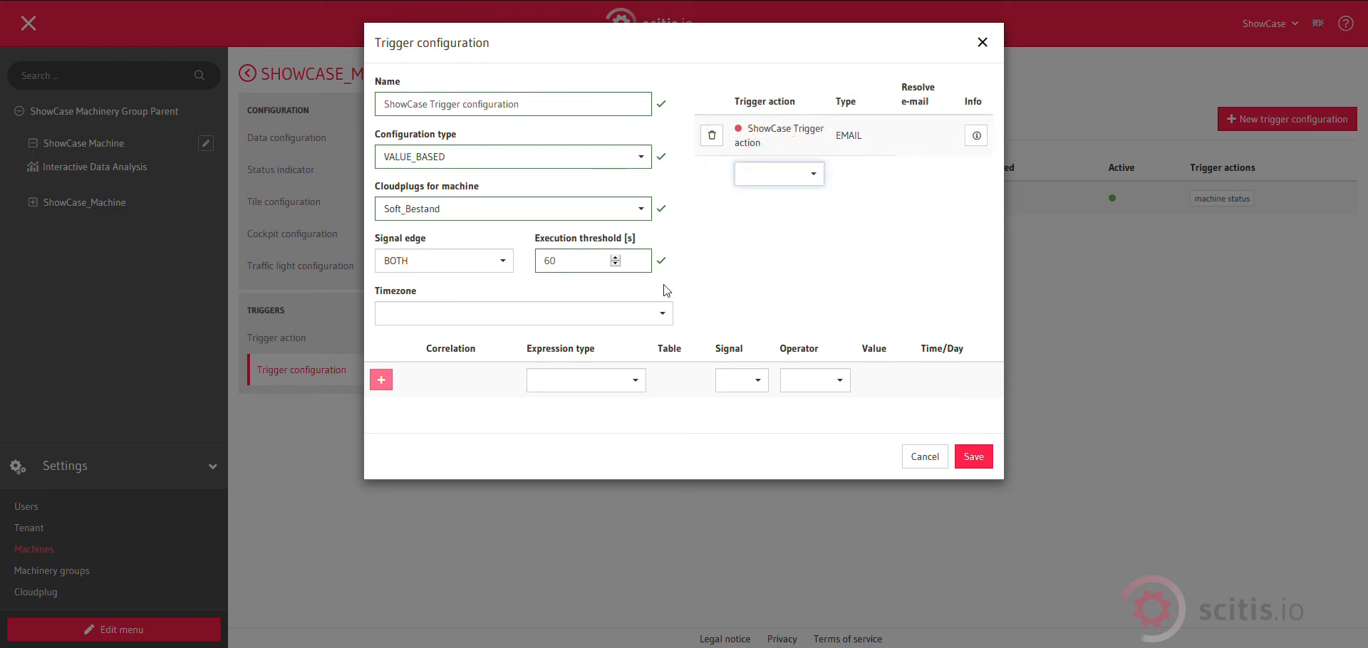
Add a VALUE_CHANGE expression on ShowCase Signal and save the trigger configuration.
{"action": "left_click", "coordinate": [633, 378]}
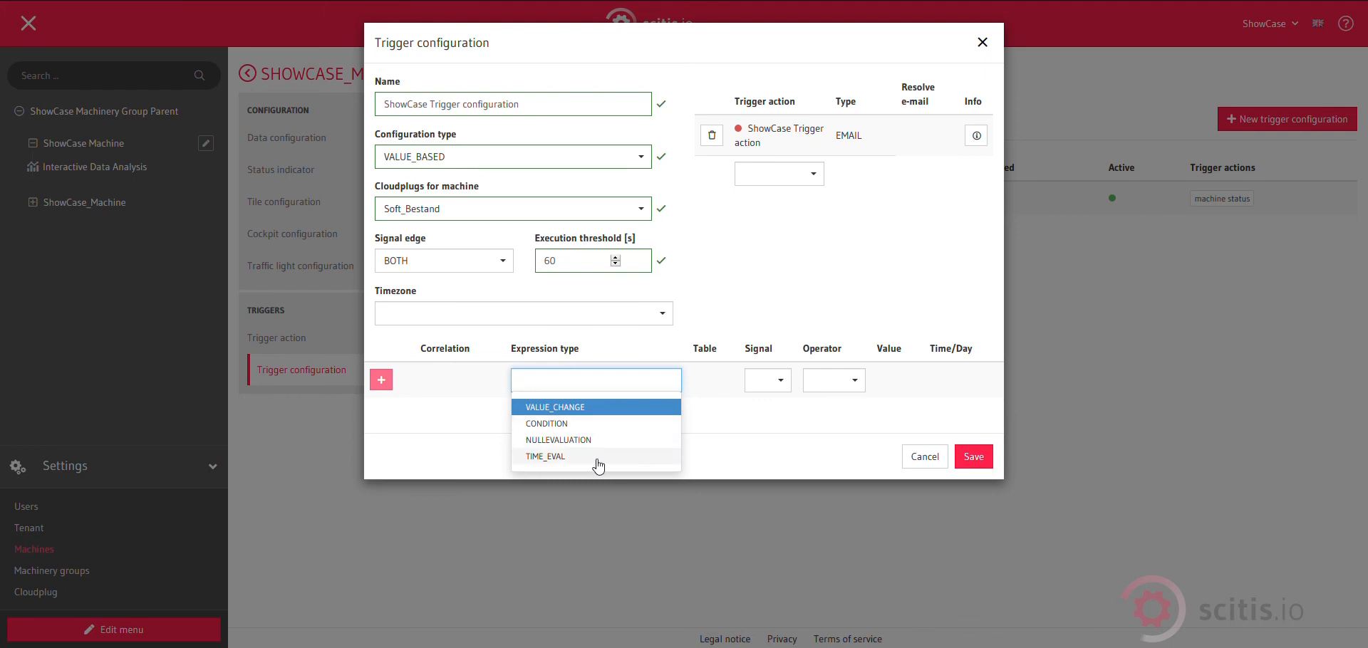
{"action": "left_click", "coordinate": [585, 412]}
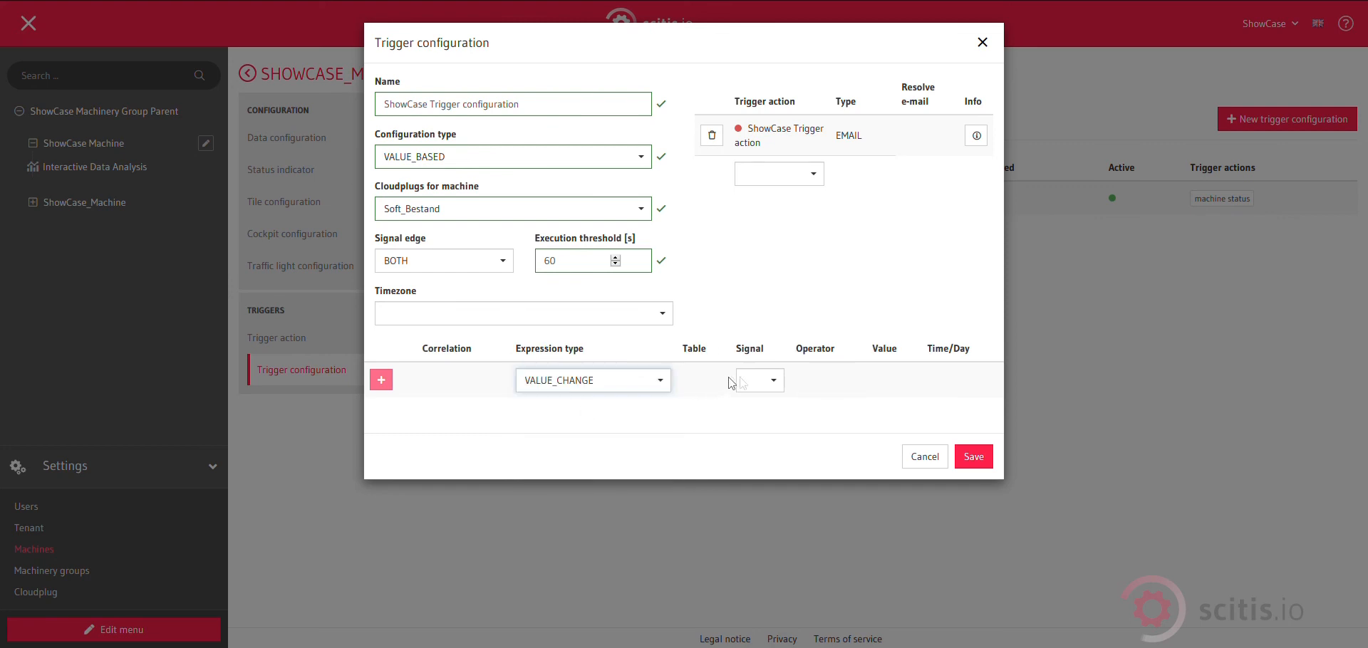
{"action": "left_click", "coordinate": [774, 384]}
{"action": "scroll", "coordinate": [758, 431], "scroll_direction": "down", "scroll_amount": 5}
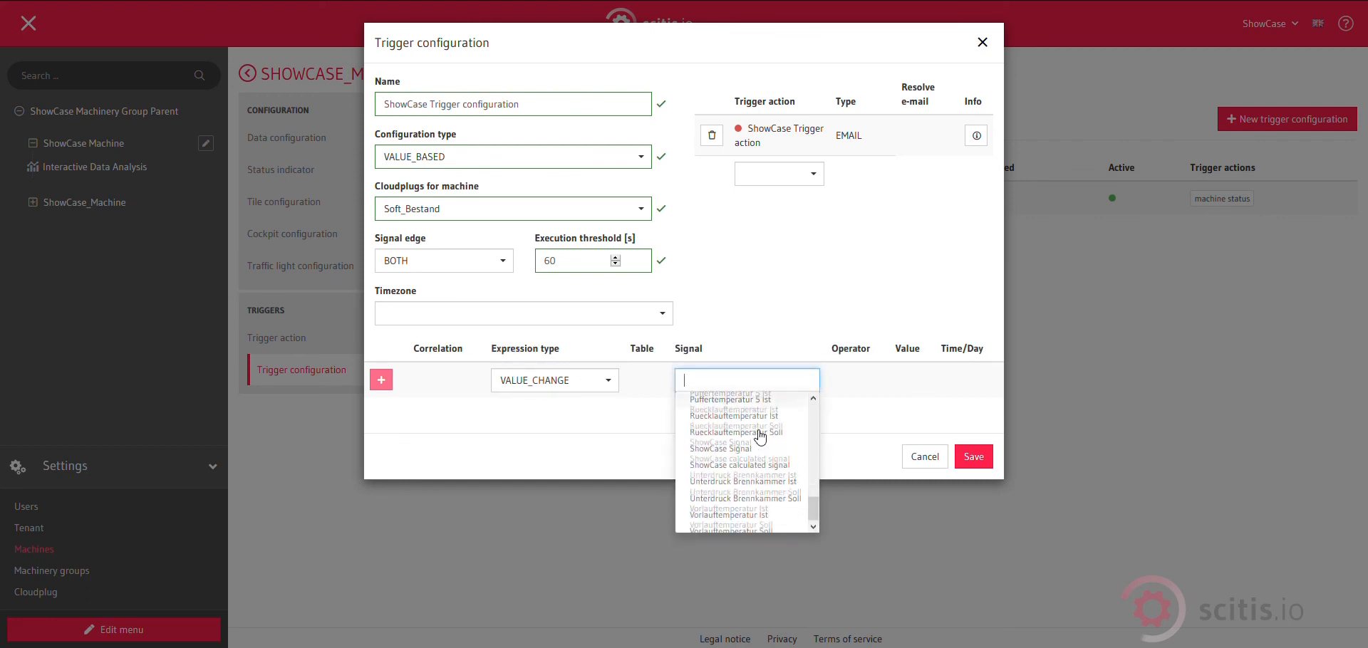
{"action": "scroll", "coordinate": [755, 440], "scroll_direction": "up", "scroll_amount": 3}
{"action": "scroll", "coordinate": [752, 442], "scroll_direction": "down", "scroll_amount": 3}
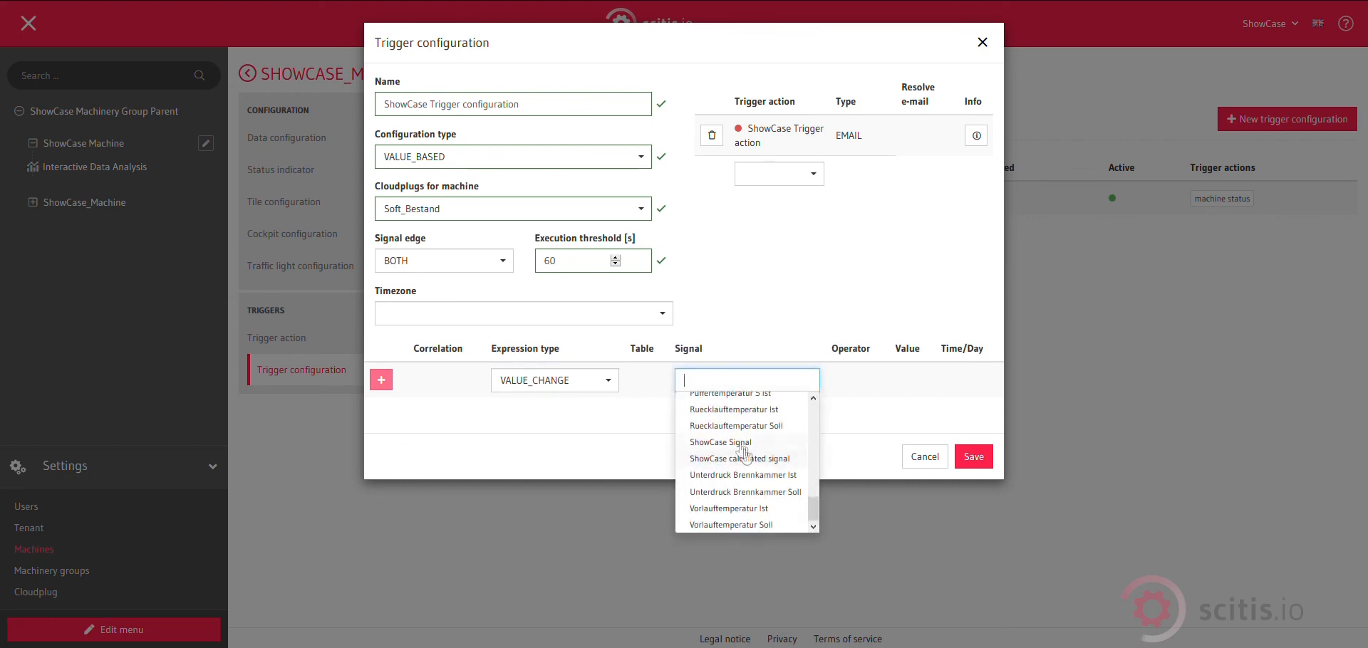
{"action": "left_click", "coordinate": [735, 443]}
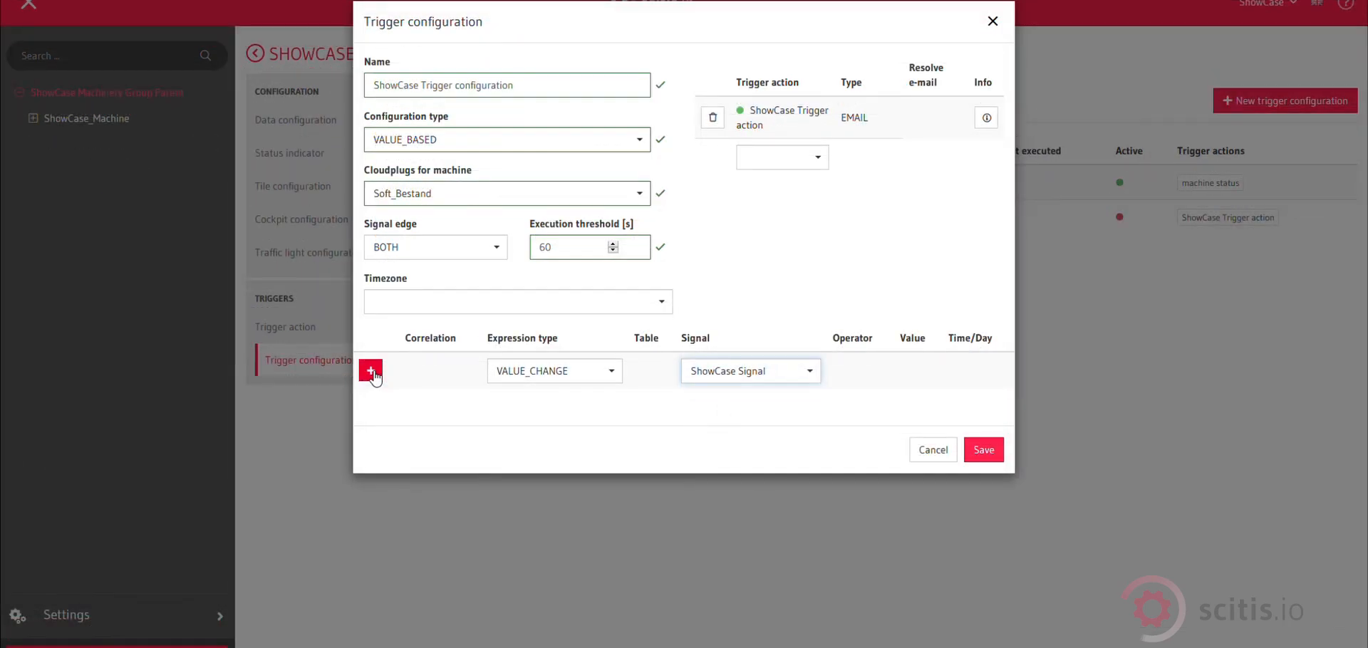
{"action": "left_click", "coordinate": [371, 371]}
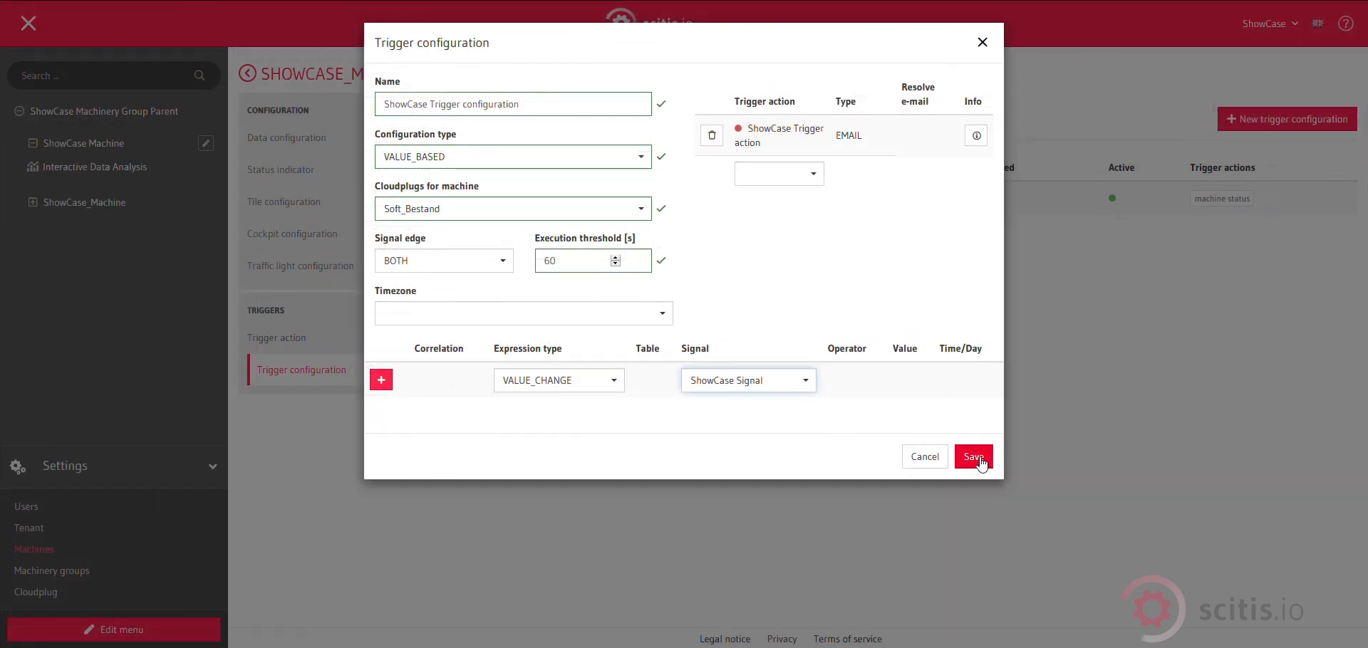
{"action": "left_click", "coordinate": [981, 464]}
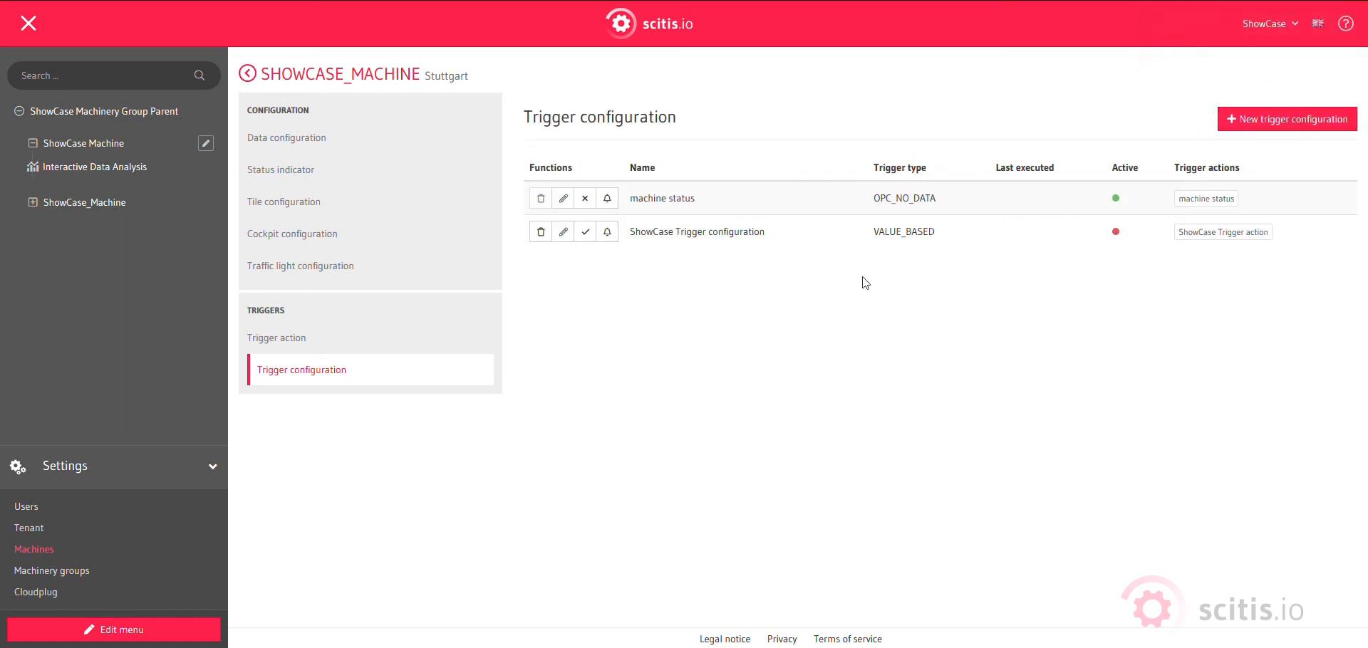
Activate the ShowCase Trigger configuration.
{"action": "left_click", "coordinate": [585, 233]}
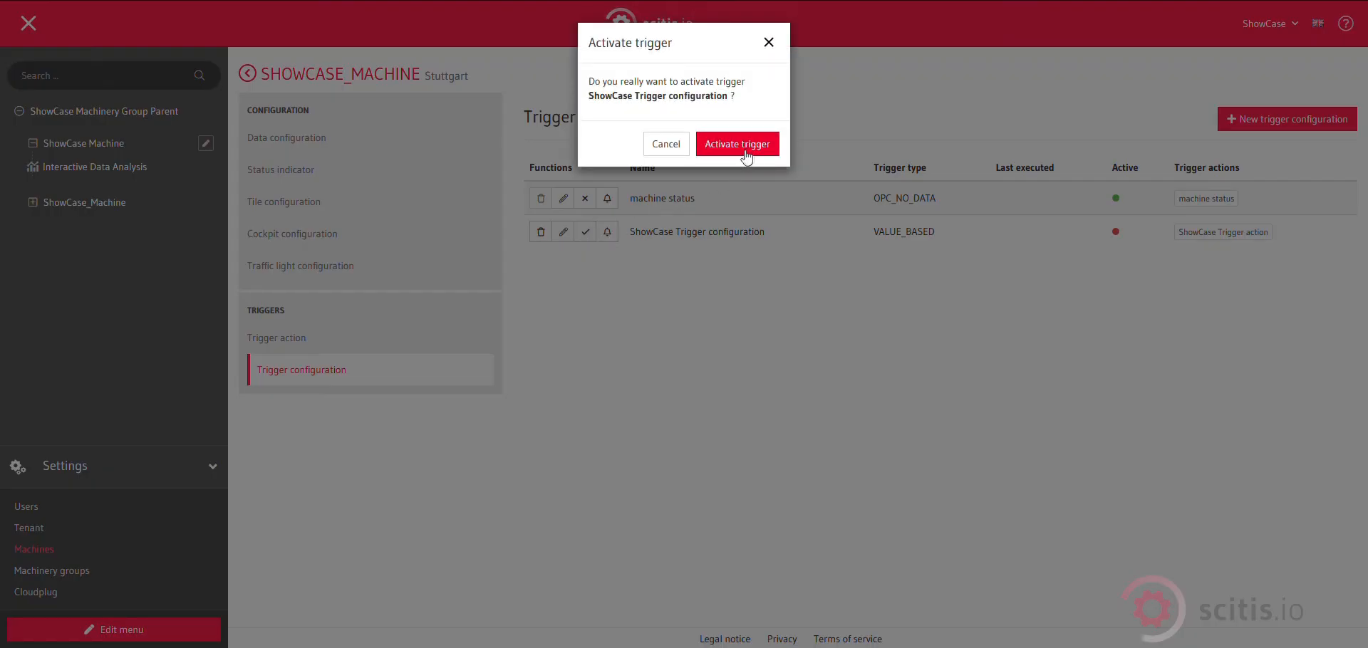
{"action": "left_click", "coordinate": [745, 153]}
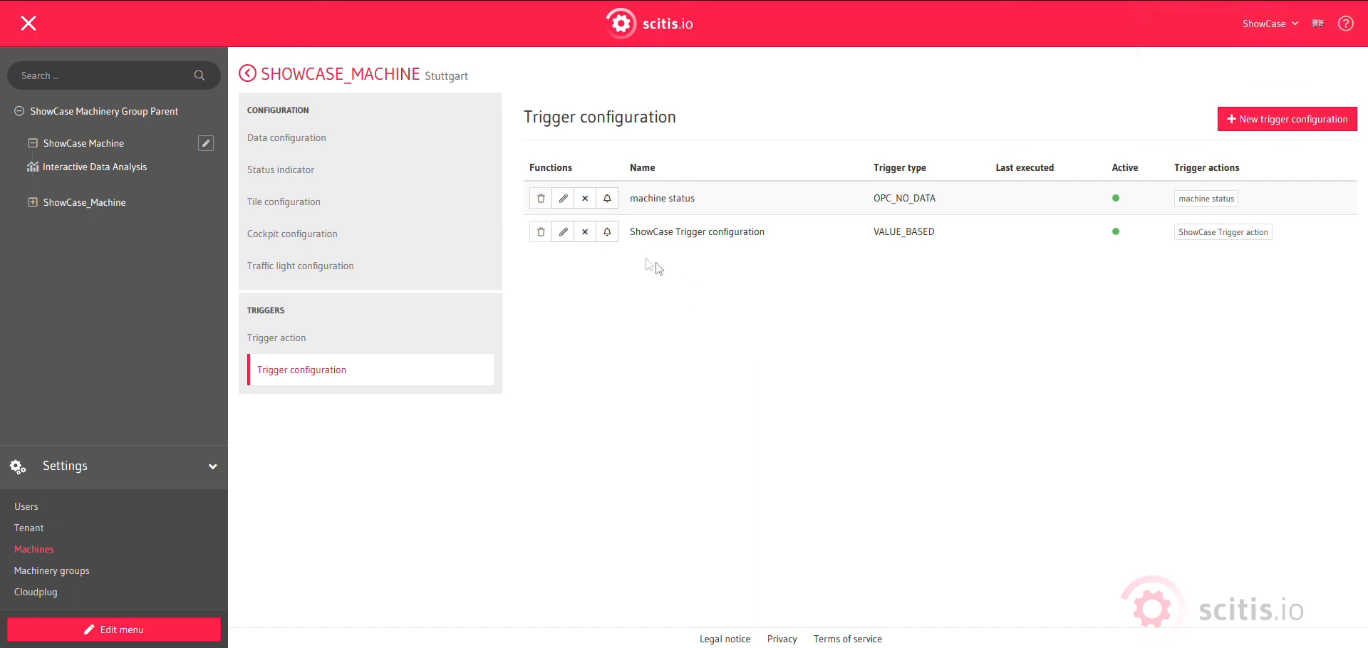
{"action": "left_click", "coordinate": [607, 233]}
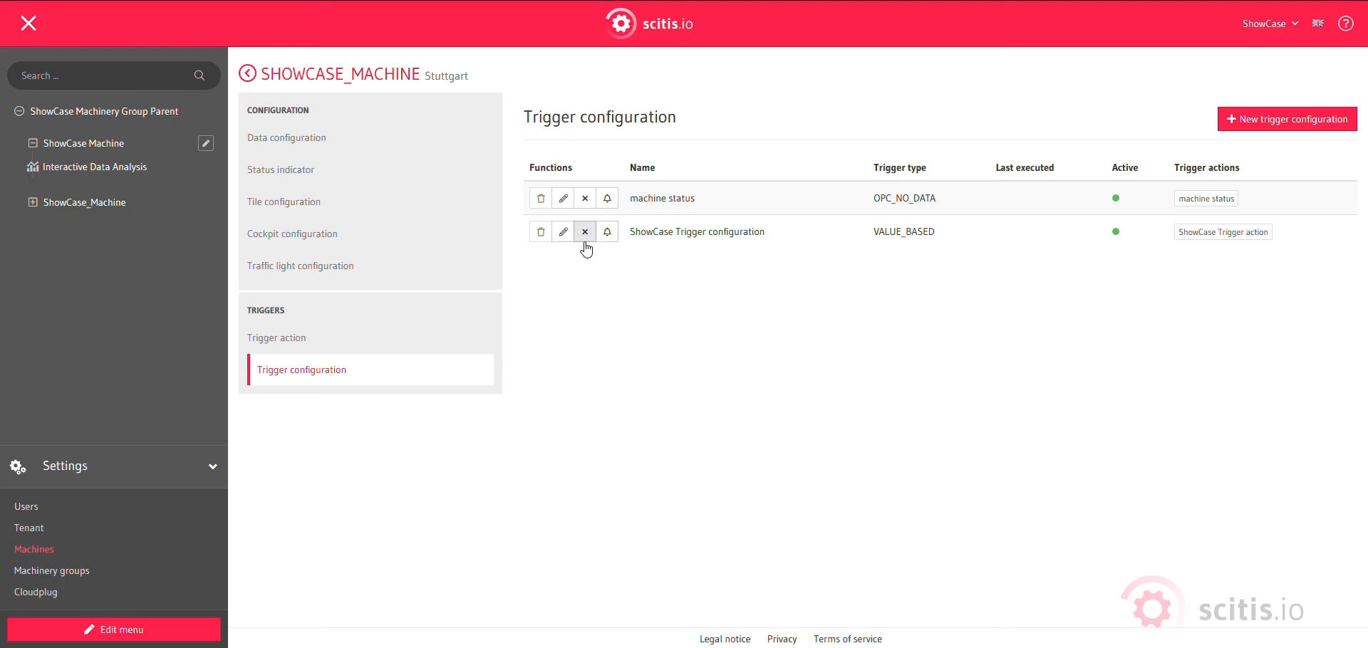